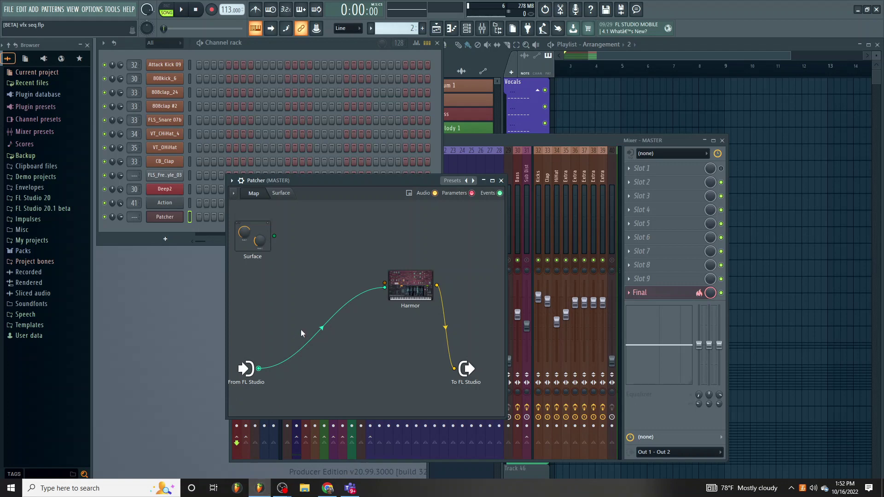
- Move the Patcher window aside and play test notes C and V through the Patcher channel
drag(336, 181, 406, 165)
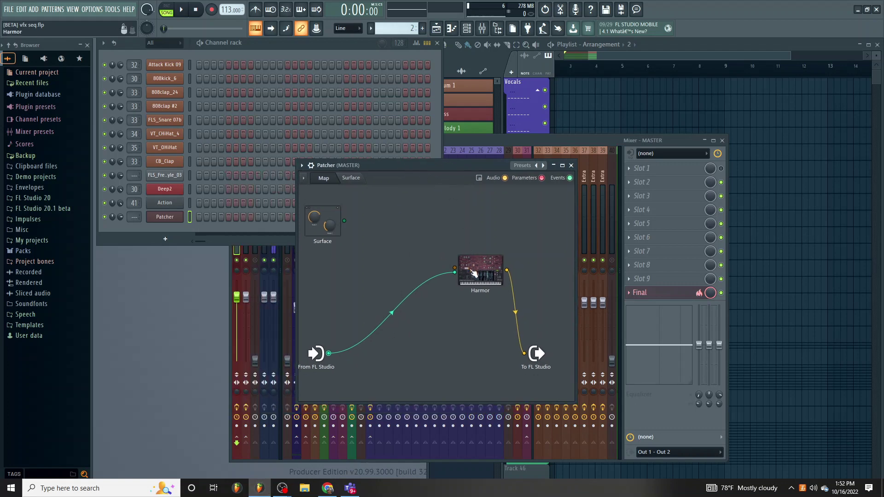
click(283, 218)
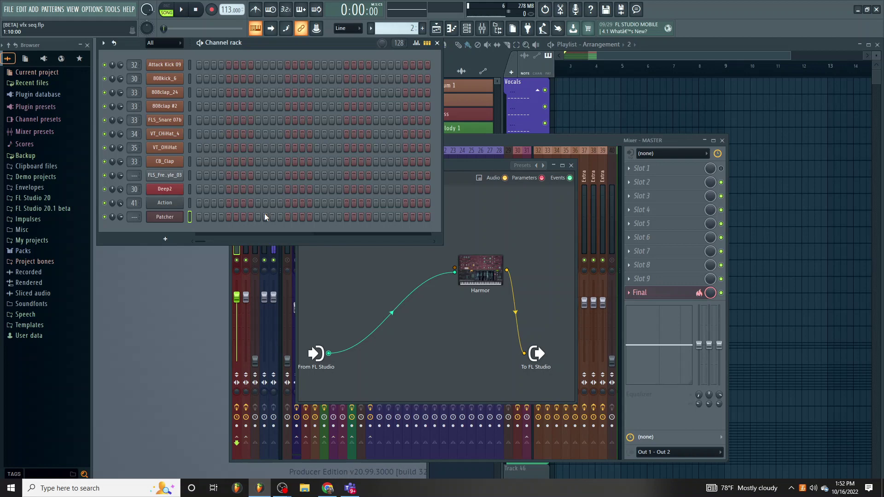
key(c)
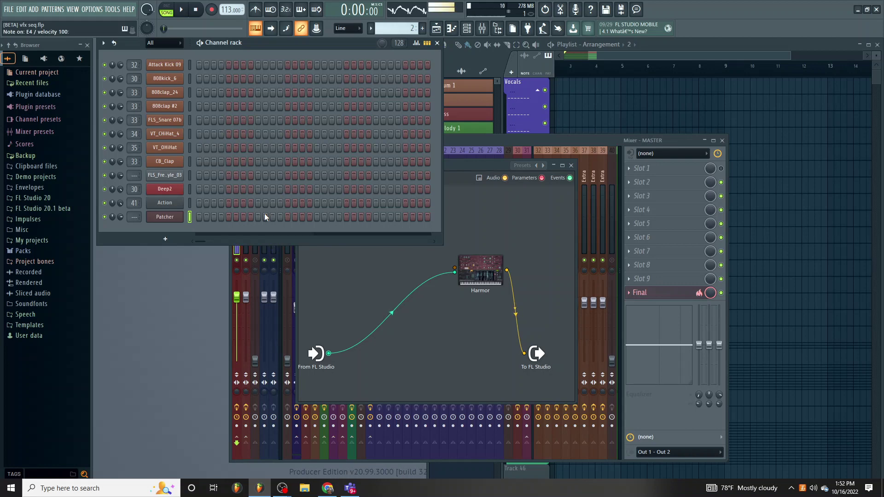
key(v)
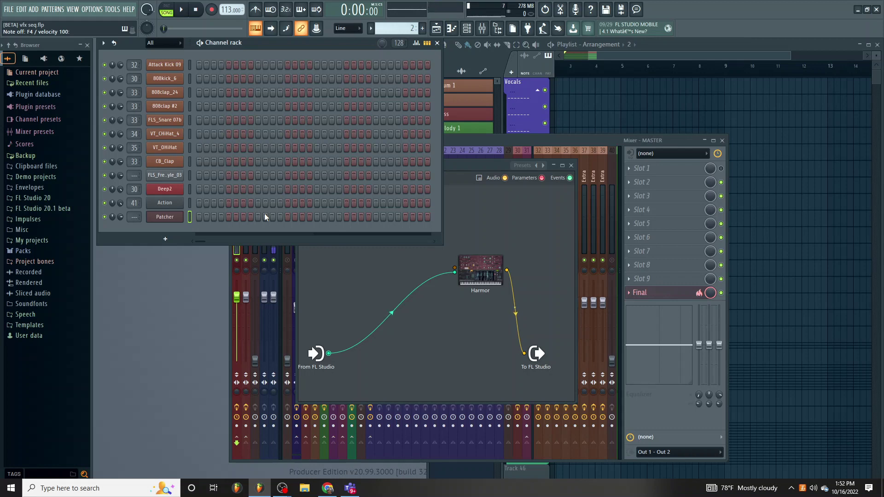
- Add a VFX Sequencer node to the Patcher map, placed between From FL Studio and Harmor
click(454, 272)
right_click(379, 305)
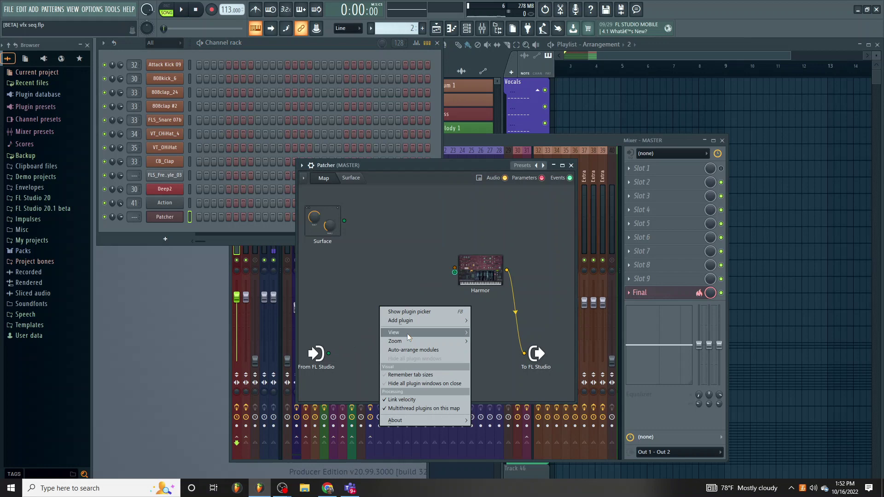
mouse_move(405, 319)
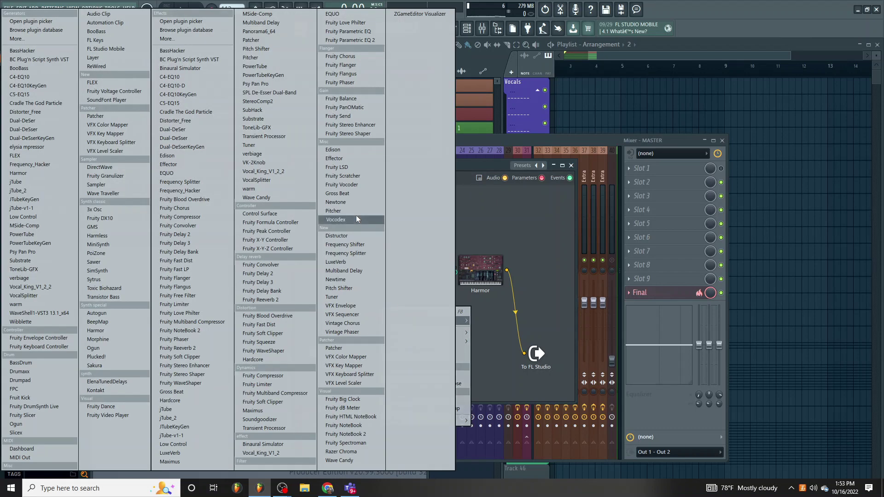
click(367, 313)
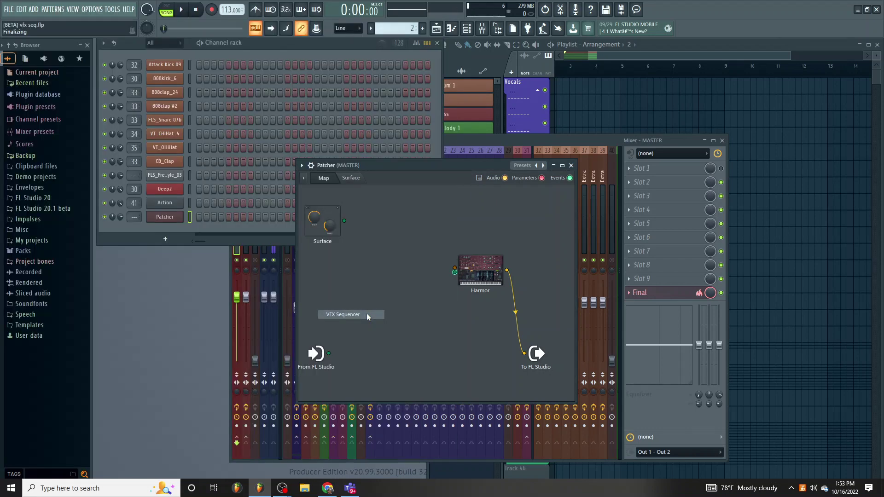
drag(416, 316, 454, 273)
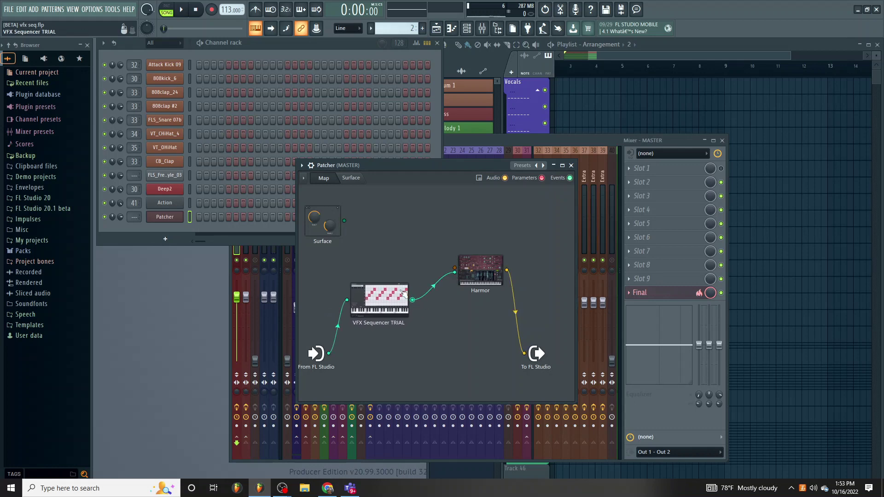
- Open the VFX Sequencer editor and hold a note to hear the '003. Simple 4k Up 4 beats' arpeggio
double_click(392, 303)
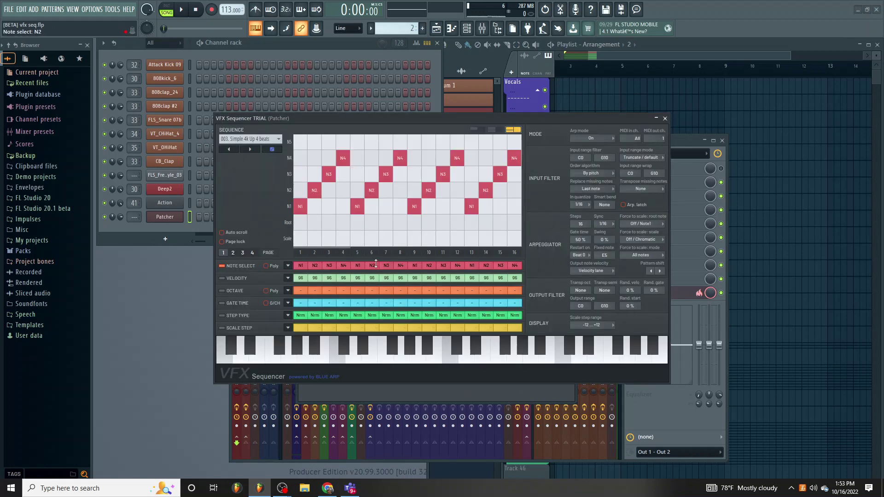
drag(378, 125, 366, 108)
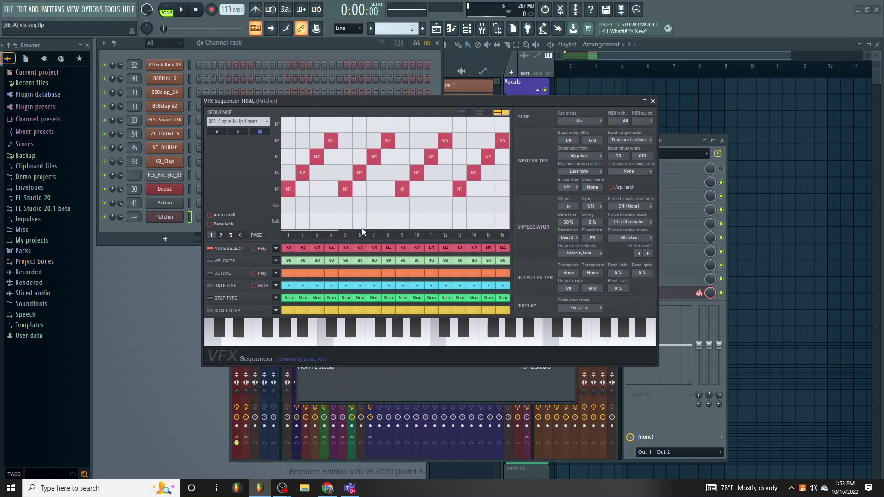
key(c)
drag(488, 101, 457, 142)
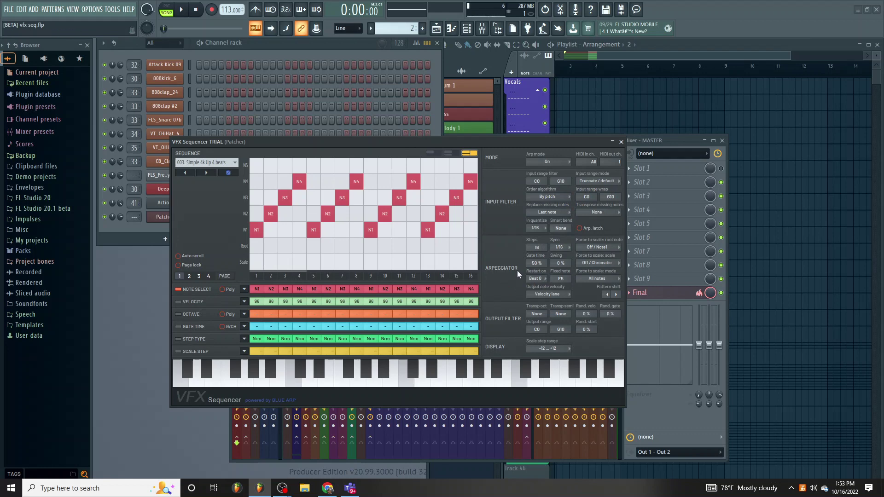
- Cut the pattern to 8 steps and try sync rates 1/12 and 3/8 before settling on 1/6
drag(540, 248, 540, 279)
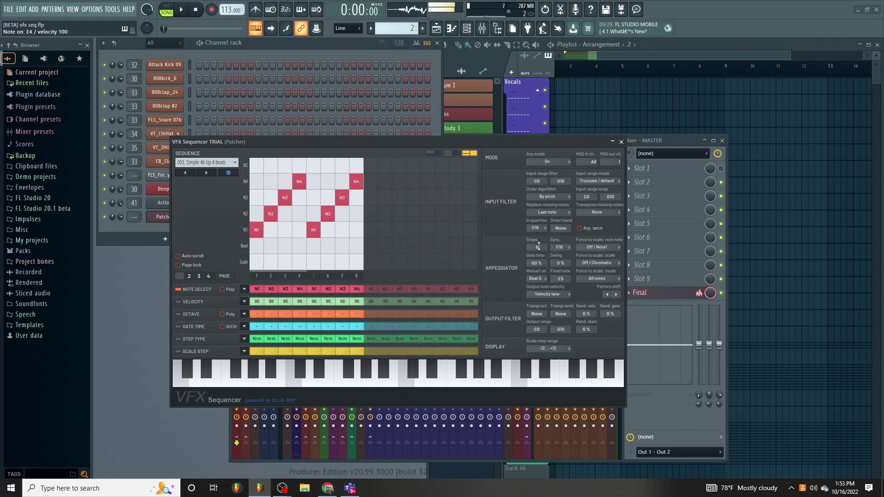
click(567, 246)
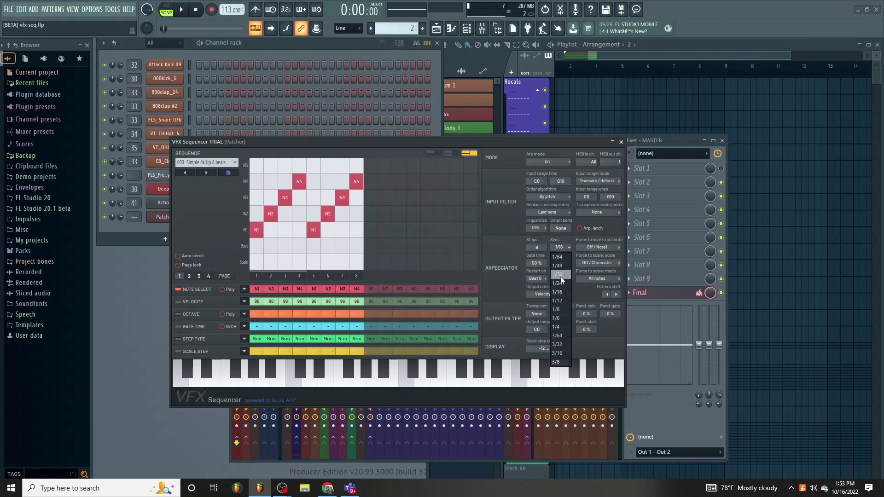
click(562, 302)
click(565, 247)
click(558, 362)
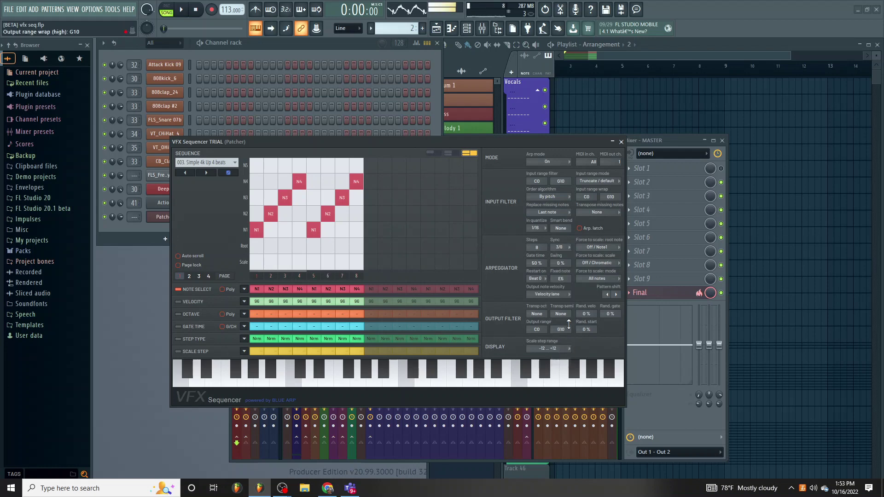
click(562, 248)
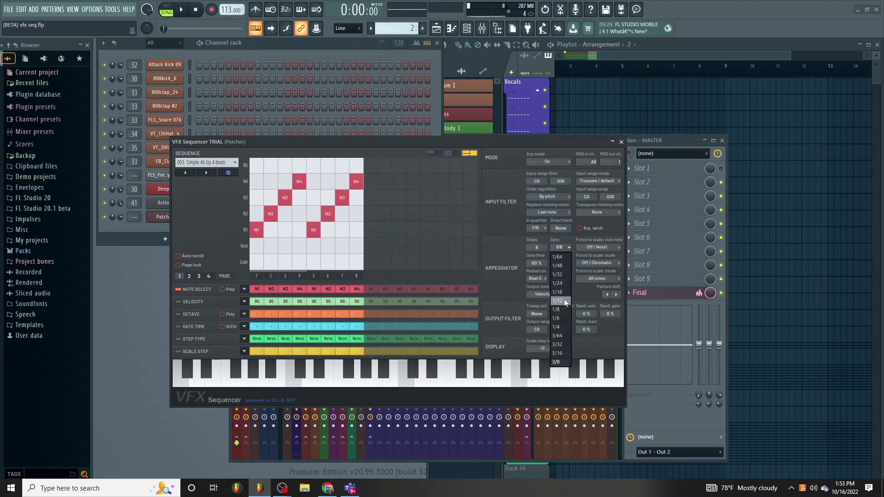
click(566, 321)
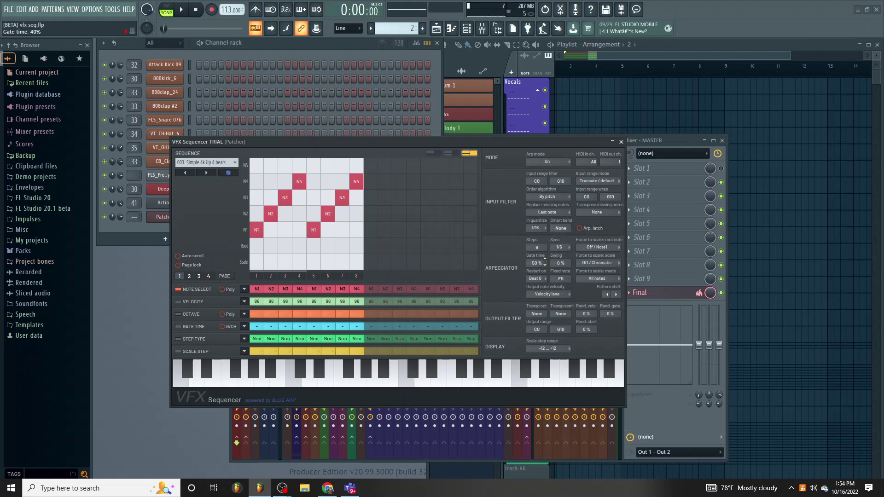
- Set the pattern swing to 34 % and move the sequencer window up and right
drag(560, 265, 560, 252)
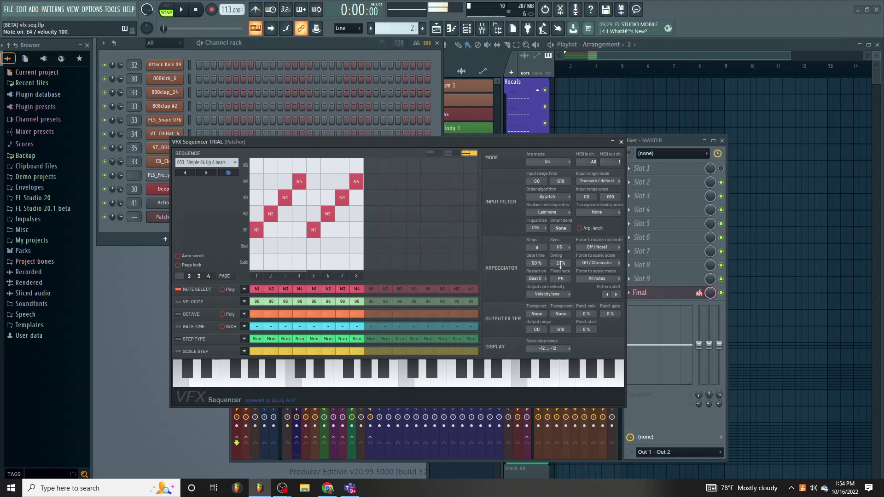
scroll(560, 266, up, 5)
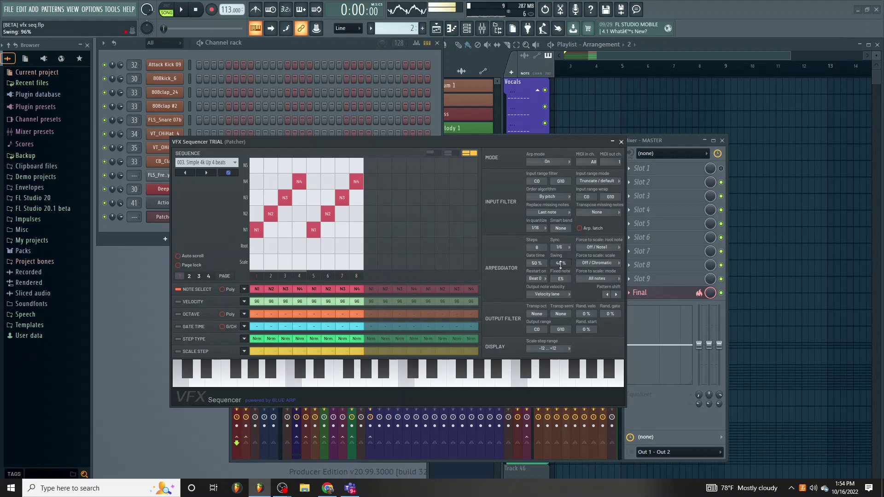
drag(560, 266, 560, 273)
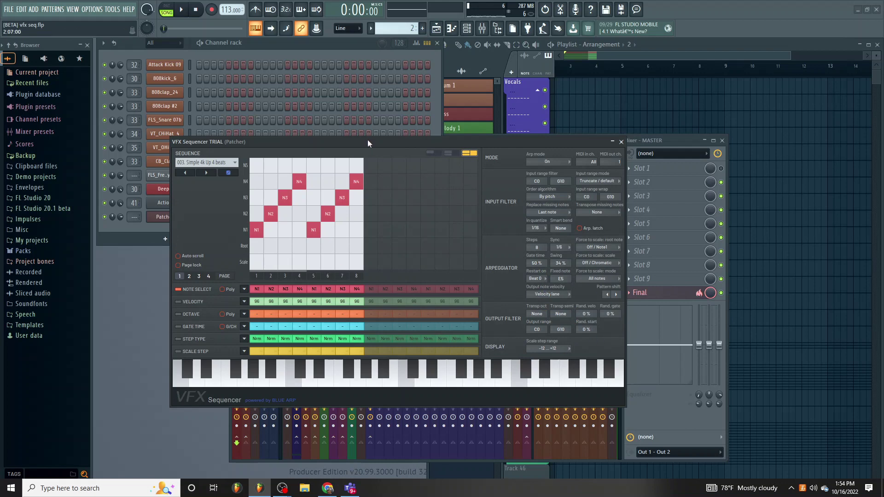
drag(369, 143, 400, 94)
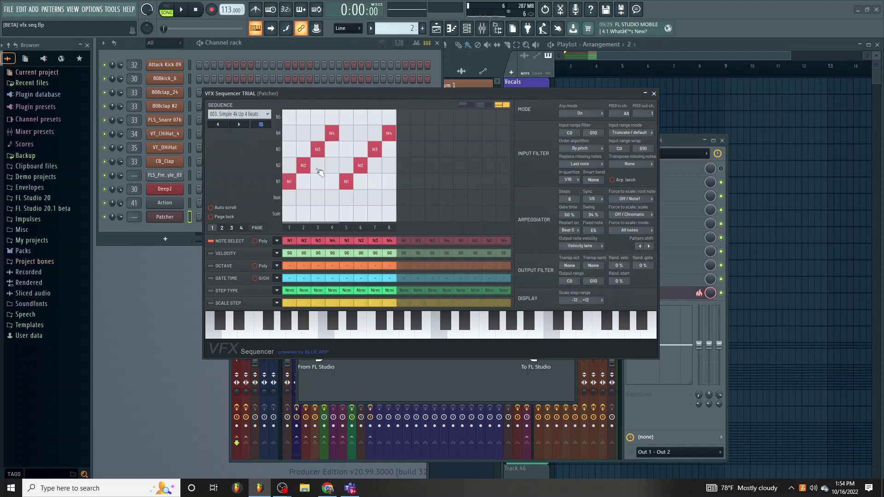
- Audition the '027. Chord poly oct. 03 var1' sequence preset and then another preset
click(263, 115)
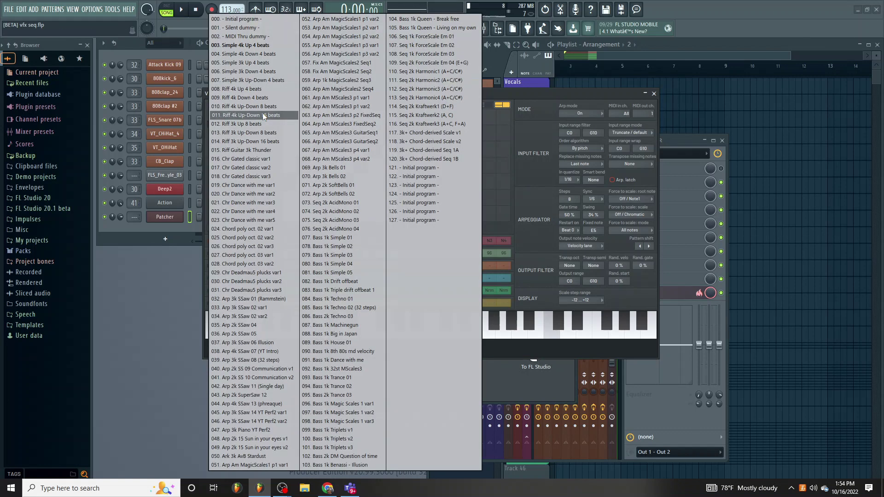
click(264, 254)
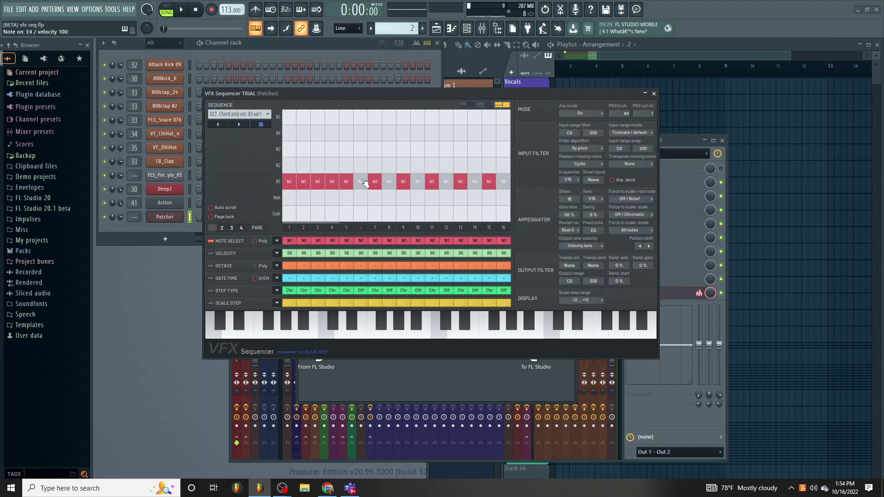
click(263, 115)
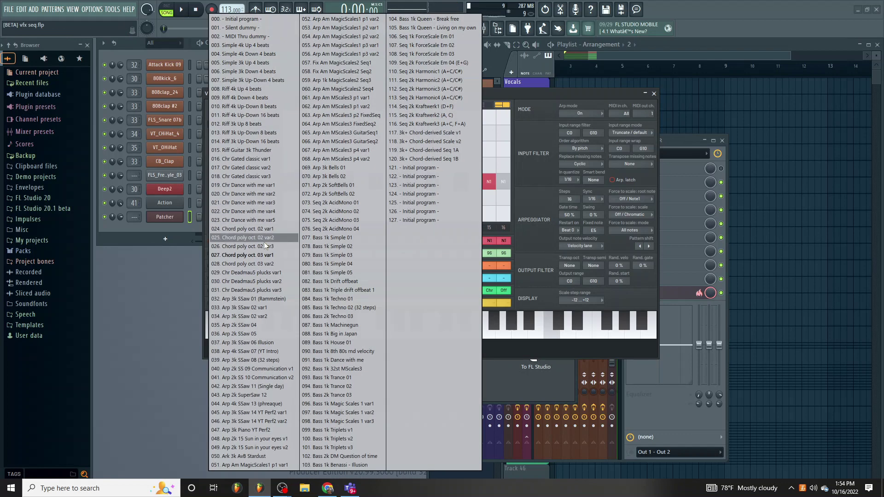
click(266, 253)
- Try '030. Chr Deadmau5 plucks var2', then load '068. Arp Am MScales3 p4 var2'
click(266, 116)
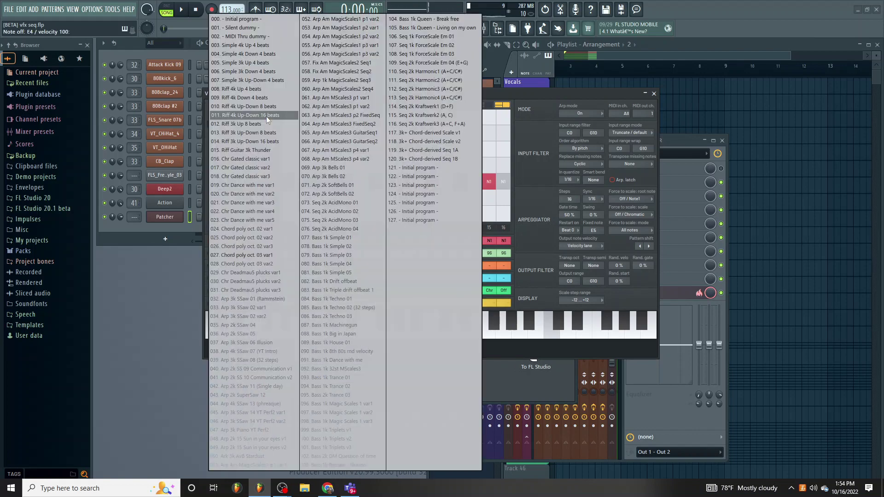
click(272, 278)
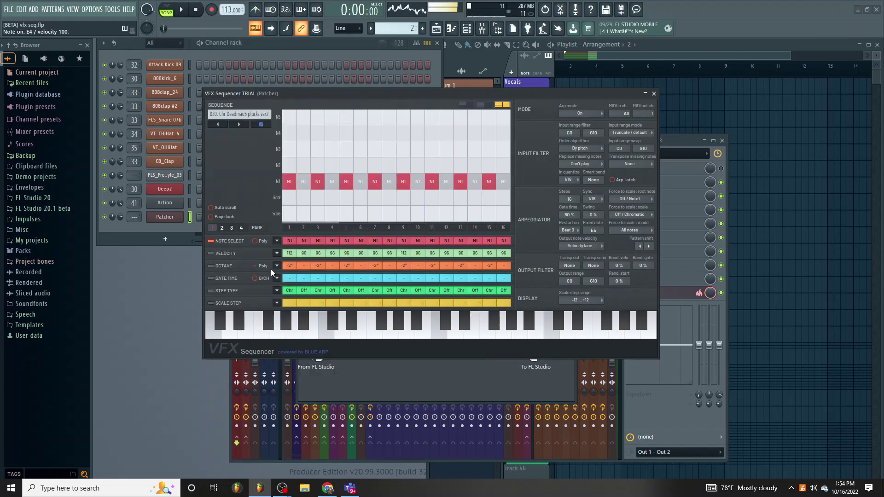
click(264, 115)
click(325, 162)
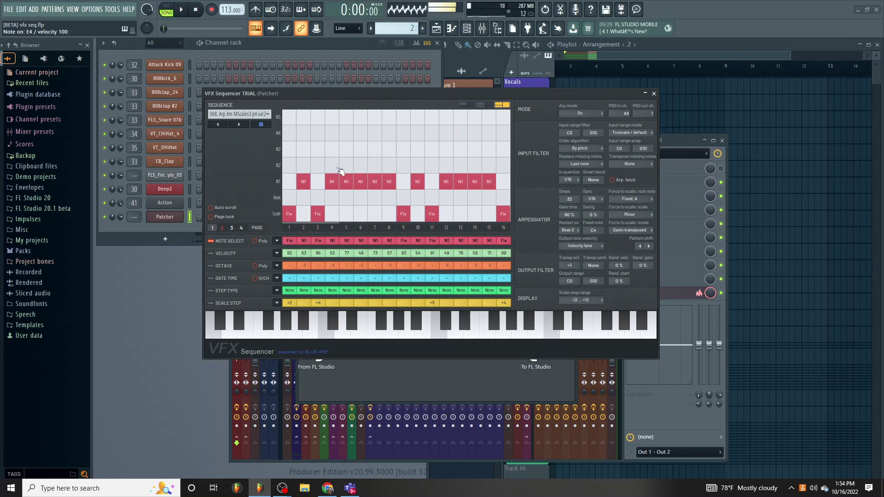
click(258, 115)
- Reset to the initial program and lower octave steps 2–5 to -2 and 12–15 to -2/-3
click(258, 17)
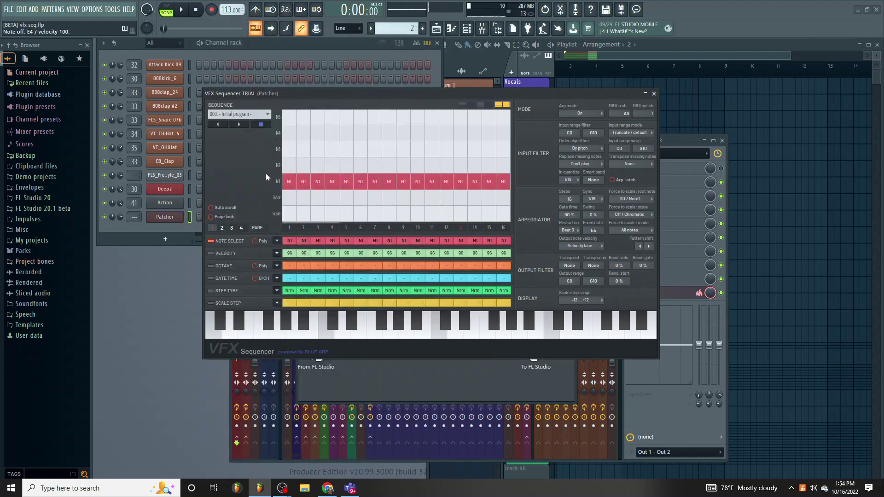
click(240, 266)
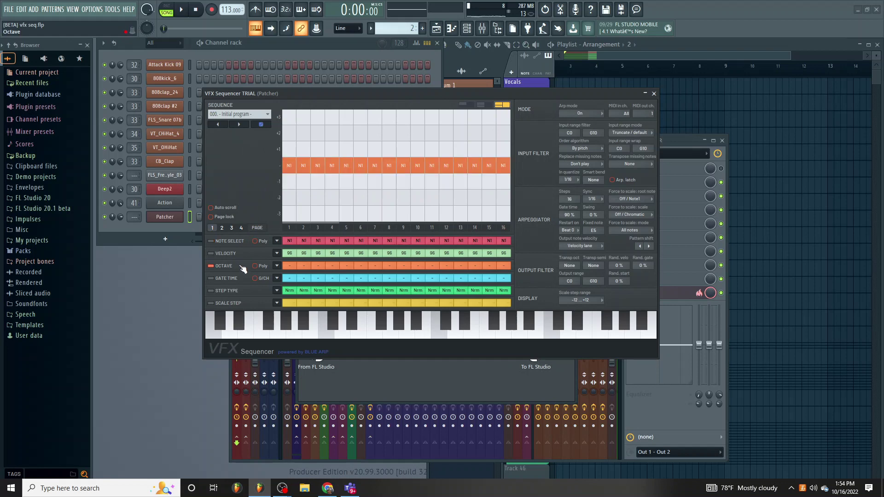
mouse_move(302, 199)
mouse_down()
mouse_move(347, 204)
mouse_move(372, 179)
mouse_move(404, 137)
mouse_up()
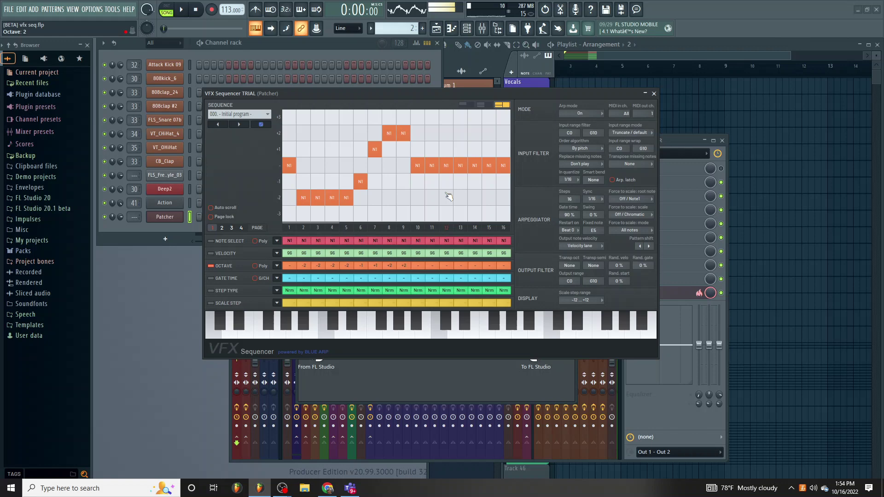
drag(449, 196, 487, 213)
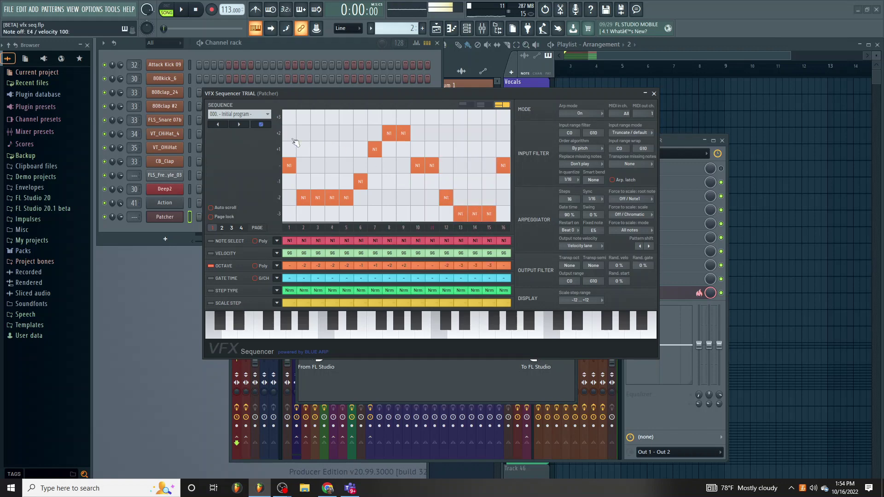
- Load random sequences, landing on '073. Seq 2k AcidMono 01', and add a kick on step 1
click(256, 113)
click(322, 204)
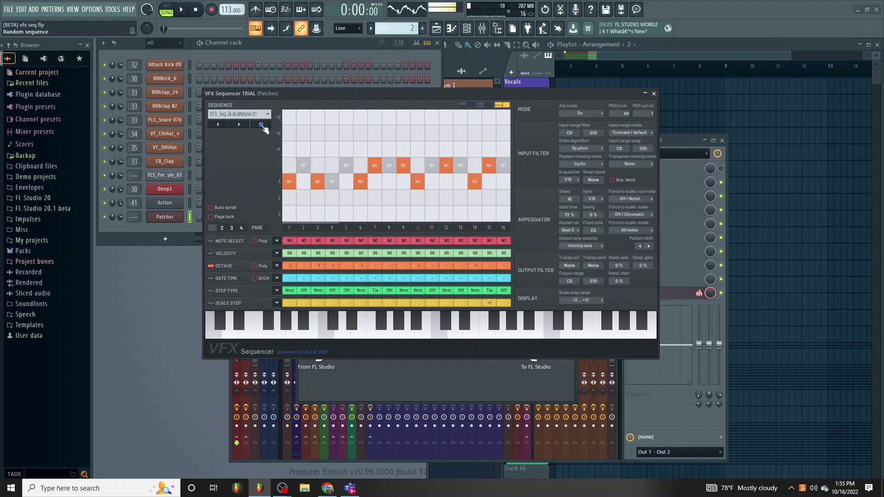
click(198, 65)
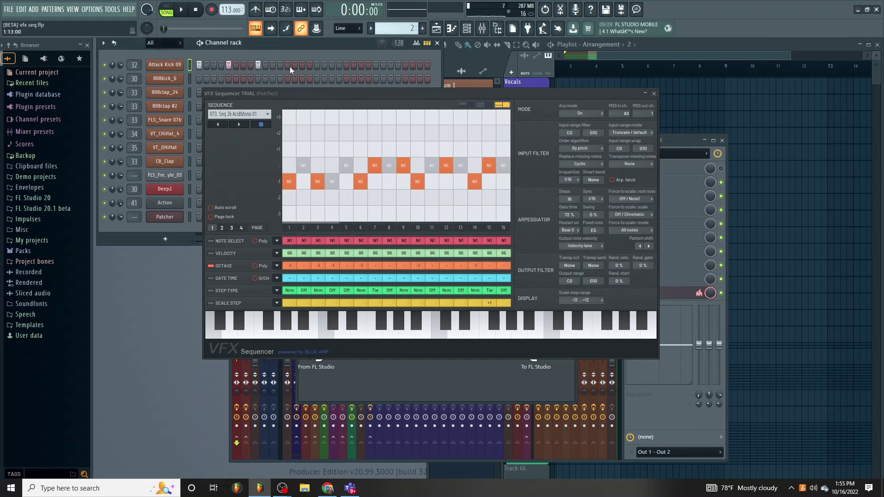
- Add kicks on steps 9 and 13 and snare hits on step 5 and two later steps
drag(392, 99, 399, 208)
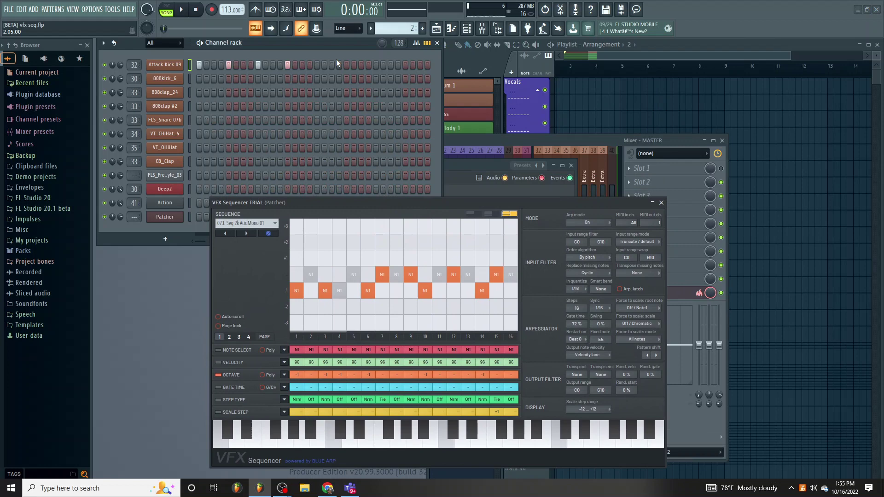
click(317, 65)
click(346, 64)
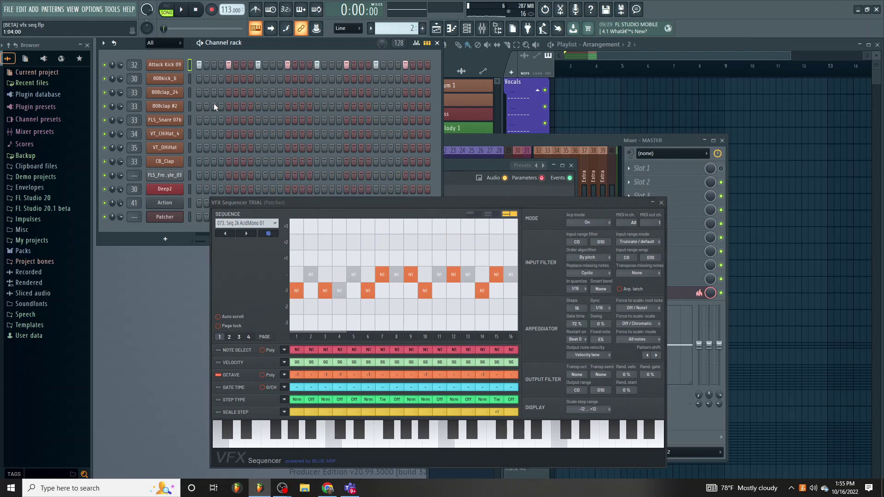
click(228, 121)
click(346, 120)
click(405, 120)
- Play the beat with the Patcher triggered on step 1, then stop playback
click(270, 10)
key(space)
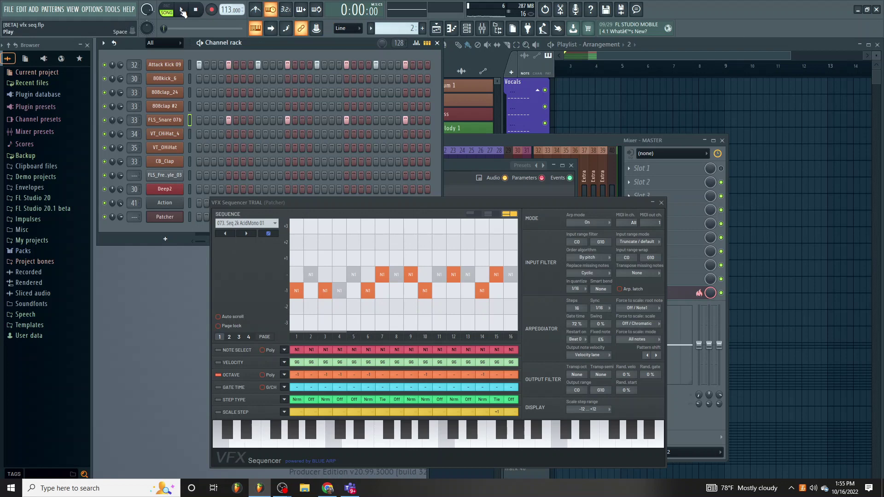
click(199, 217)
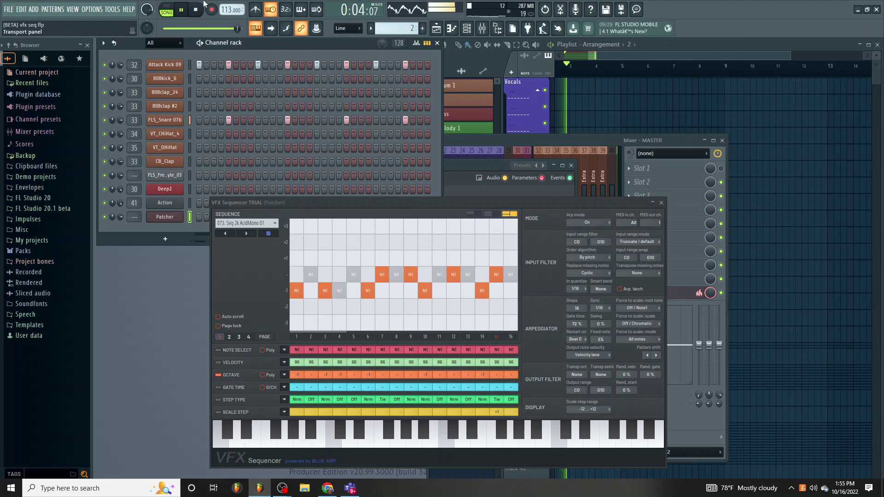
key(space)
- Repaint octave steps 3–14 into a line climbing to +2/+3 and falling back, then show note selection
drag(407, 203, 411, 118)
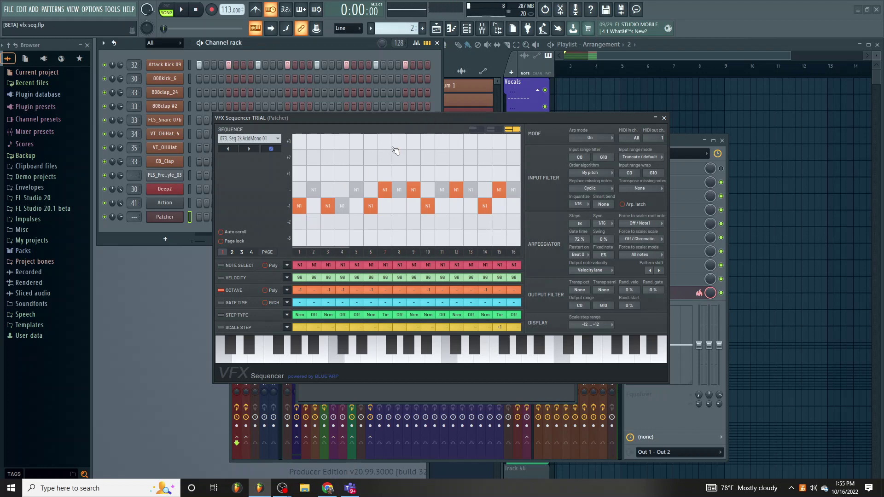
mouse_move(388, 177)
mouse_down()
mouse_move(336, 171)
mouse_move(428, 145)
mouse_move(469, 184)
mouse_move(476, 205)
mouse_up()
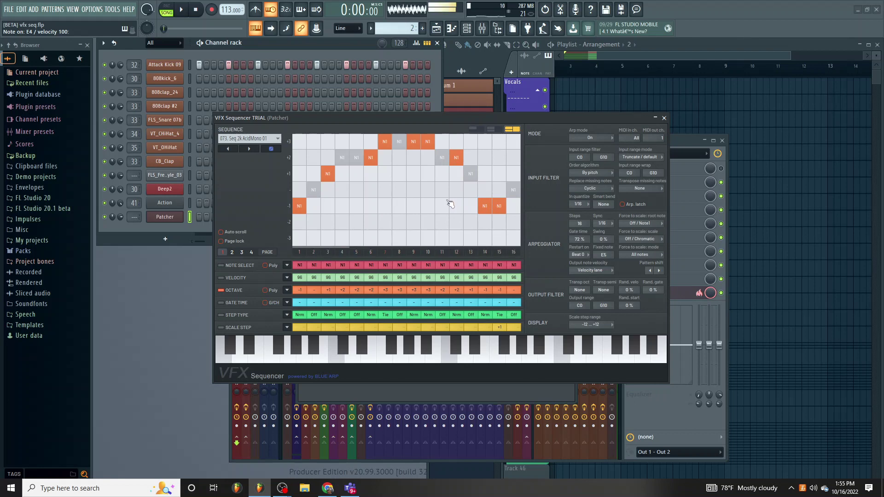
mouse_move(392, 174)
mouse_down()
mouse_move(431, 172)
mouse_move(418, 176)
mouse_move(389, 158)
mouse_move(427, 158)
mouse_up()
click(371, 174)
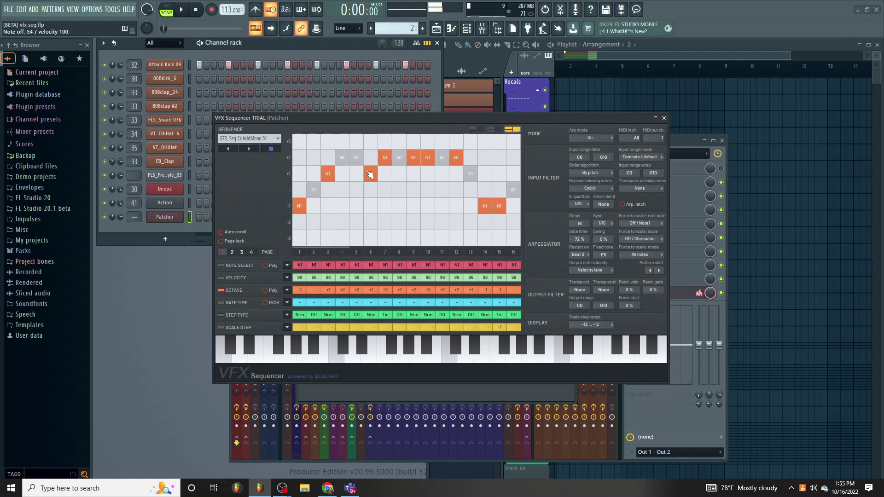
click(241, 266)
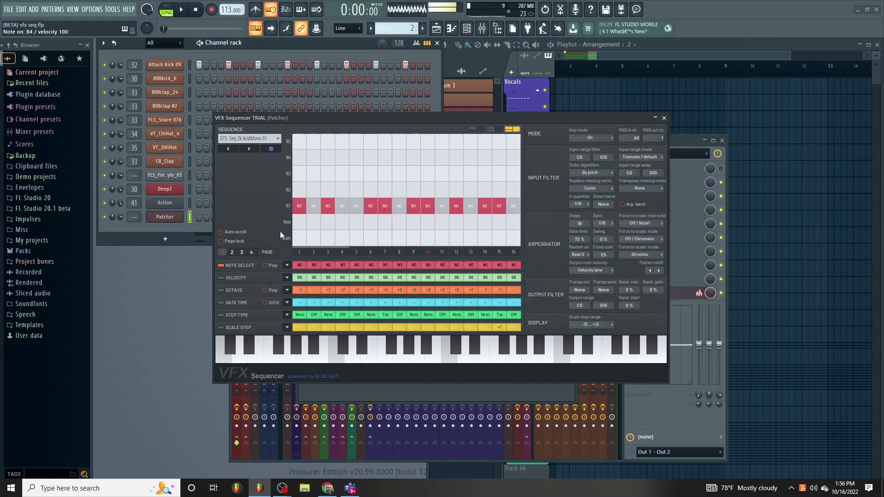
- Load the Silent dummy preset, then the '061. Arp Am MScales3 p1 var1' sequence
click(272, 138)
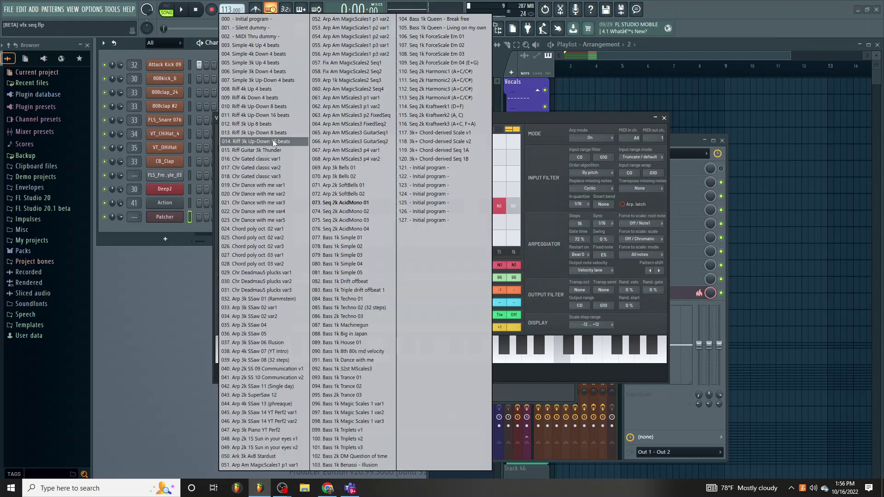
click(285, 26)
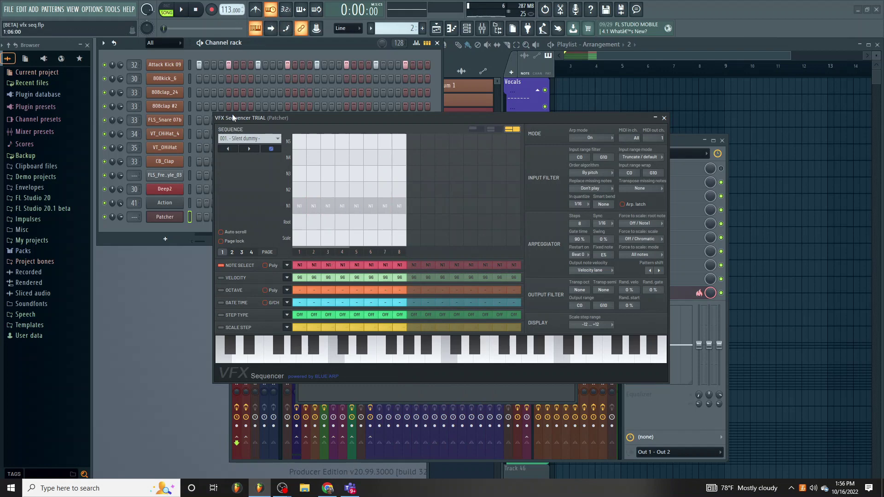
click(247, 137)
click(338, 99)
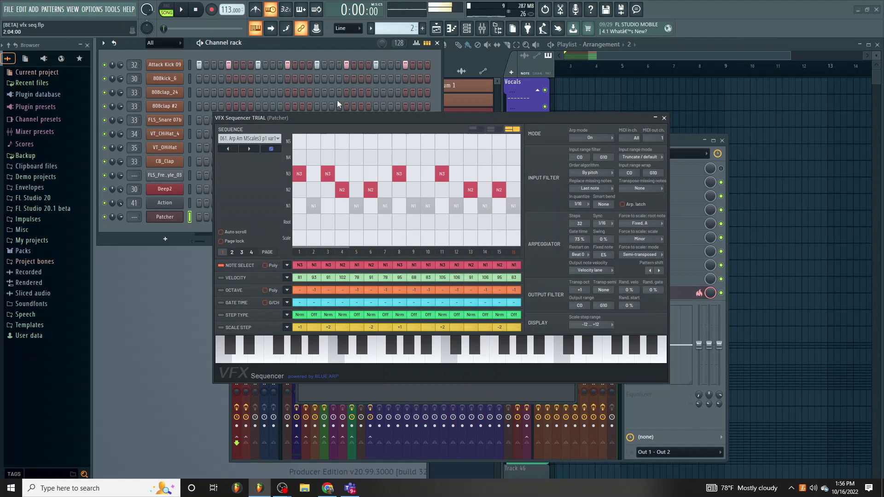
- In the OCTAVE lane, lower steps 3, 5, 7 and 11, and raise step 13 two octaves
click(254, 294)
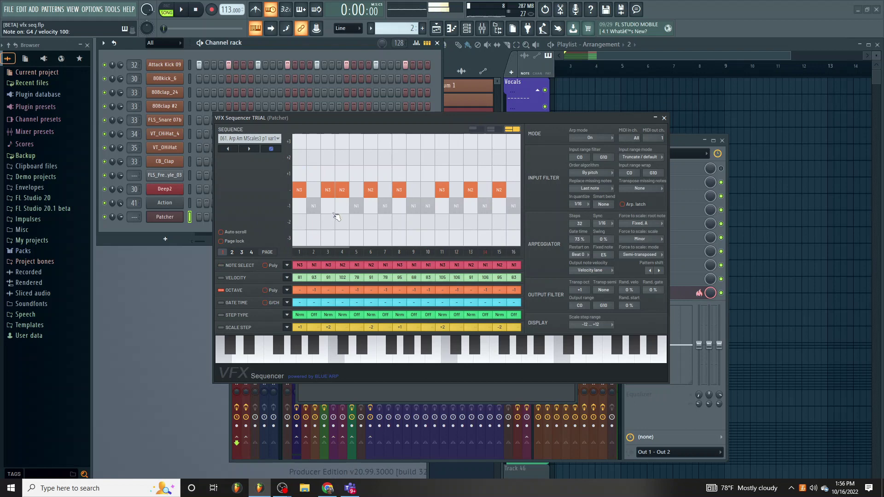
click(328, 206)
click(356, 222)
click(385, 223)
click(442, 205)
click(456, 174)
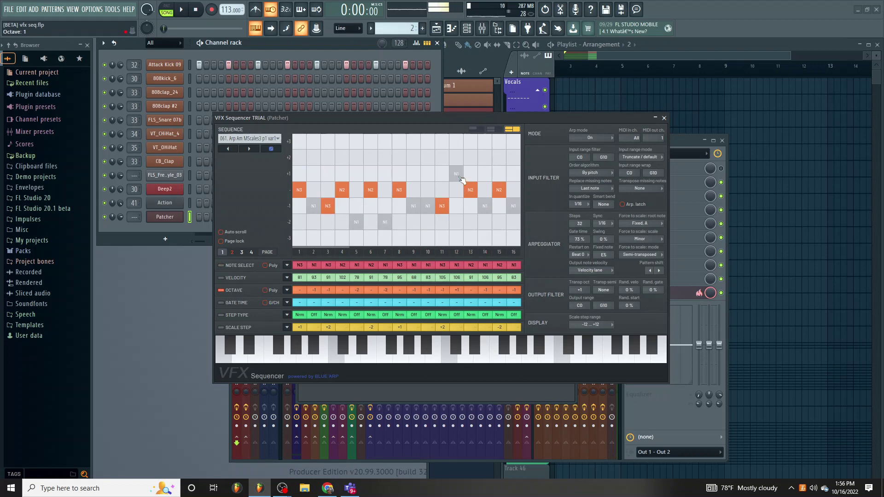
click(470, 158)
click(456, 192)
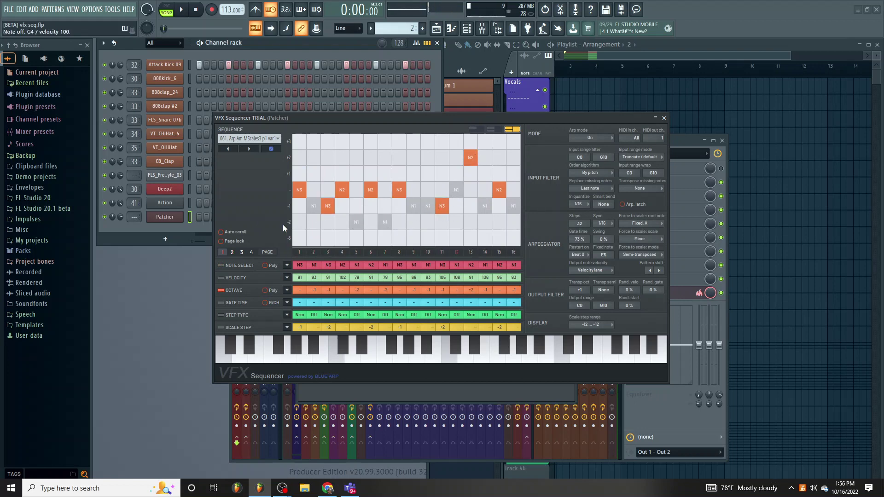
- Roll random sequences until '081. Bass 1k Simple 05' loads, then set step 3 to -2
click(271, 148)
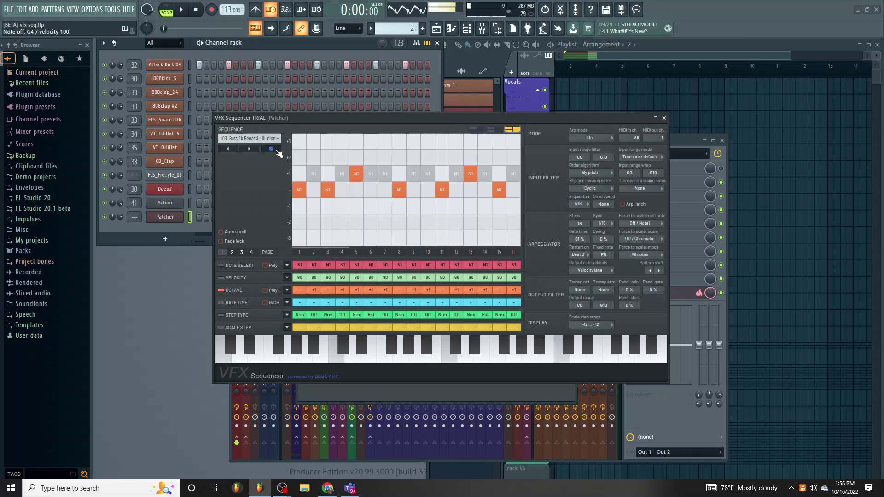
click(276, 150)
click(271, 149)
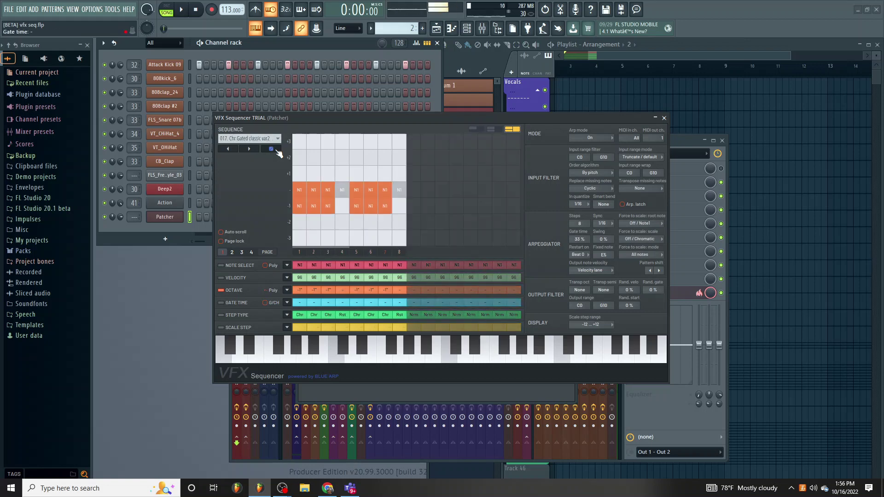
click(271, 149)
drag(328, 189, 328, 224)
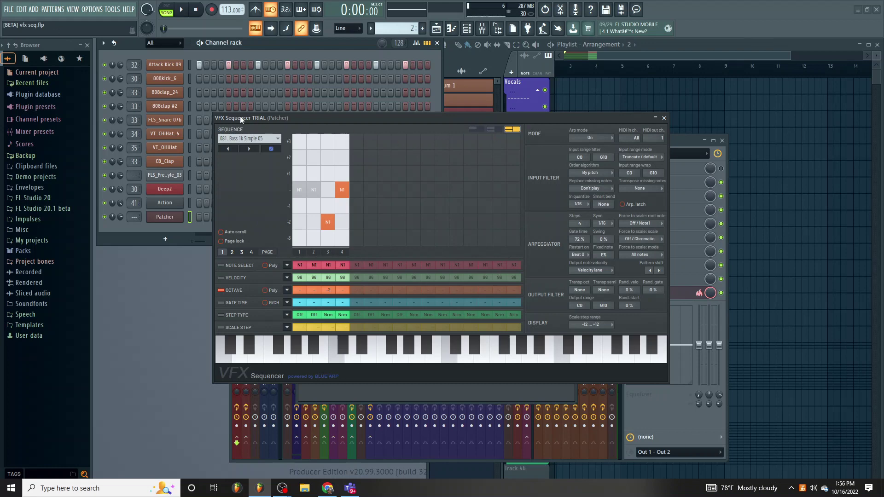
mouse_move(248, 117)
mouse_down()
mouse_move(241, 208)
mouse_move(258, 126)
mouse_up()
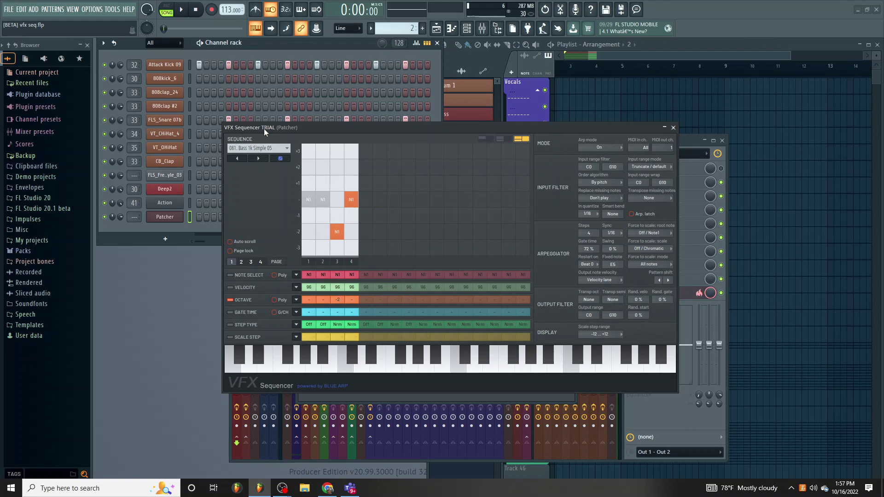
drag(254, 126, 228, 97)
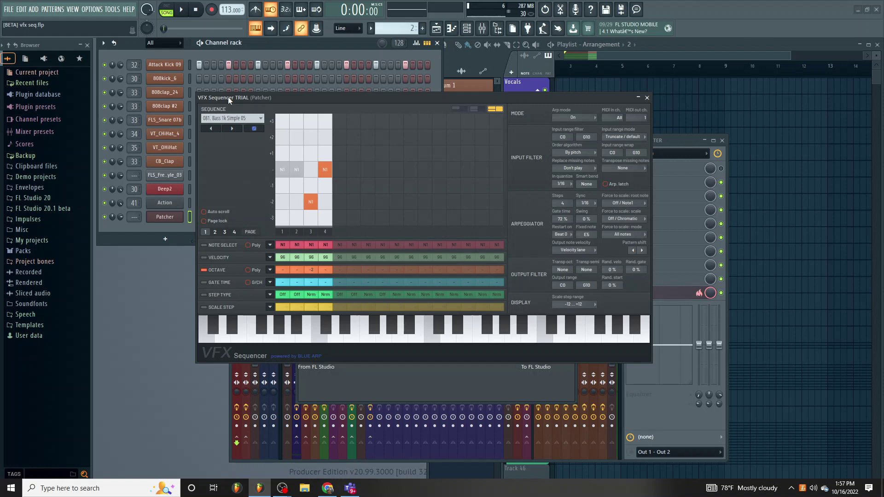
click(282, 488)
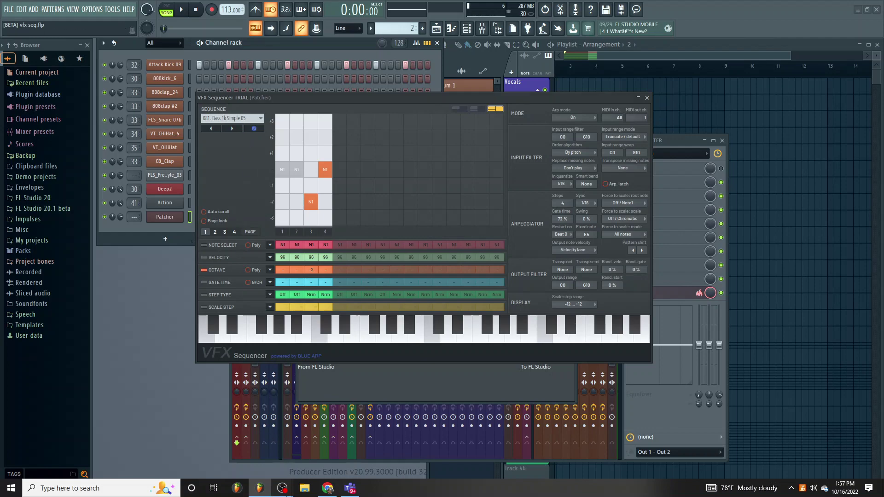